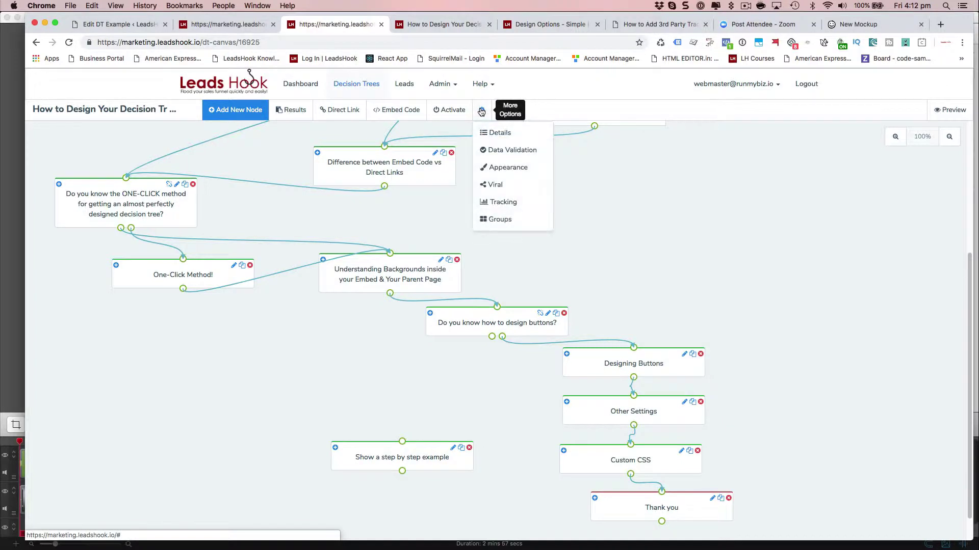
Step: Open the decision tree's Appearance settings and review the Body Font and Paragraph options under Typography
click(518, 165)
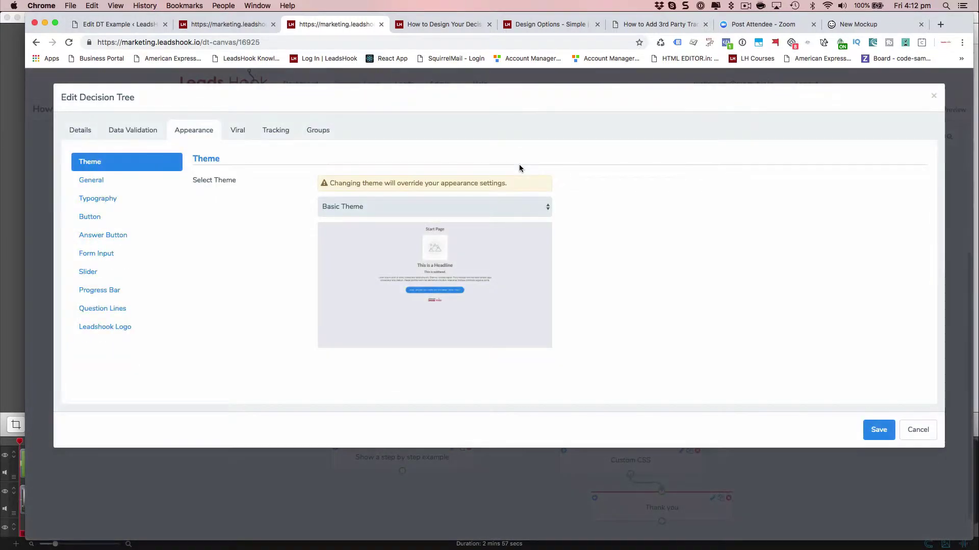
click(106, 197)
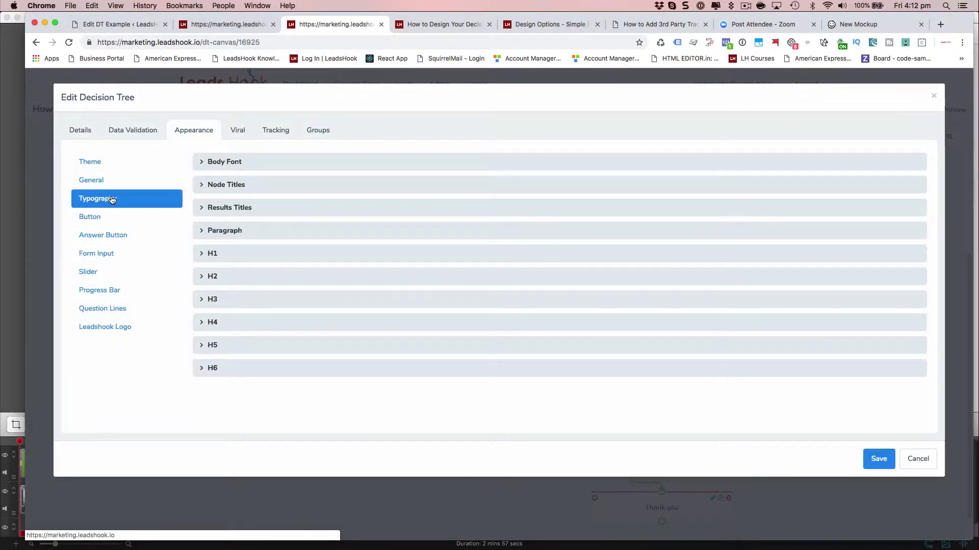
click(203, 162)
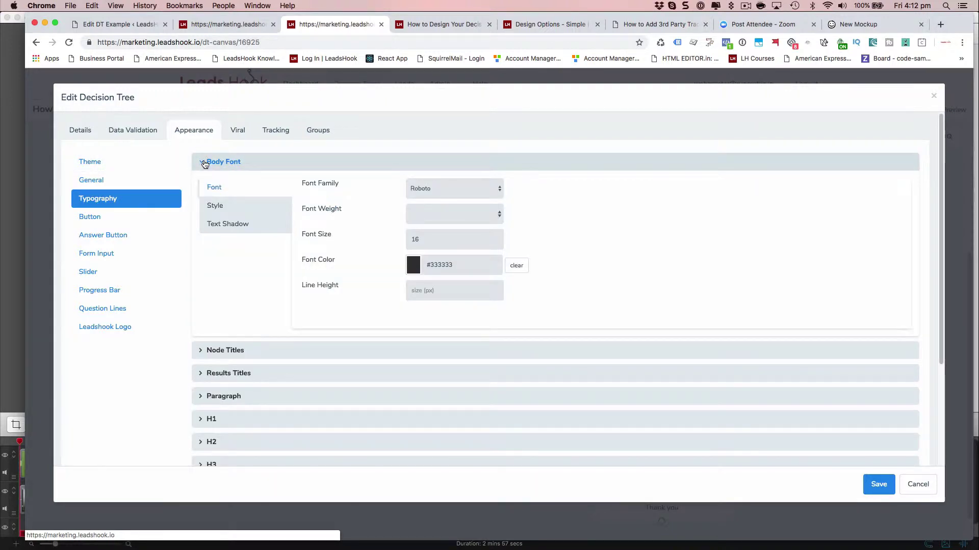
click(204, 164)
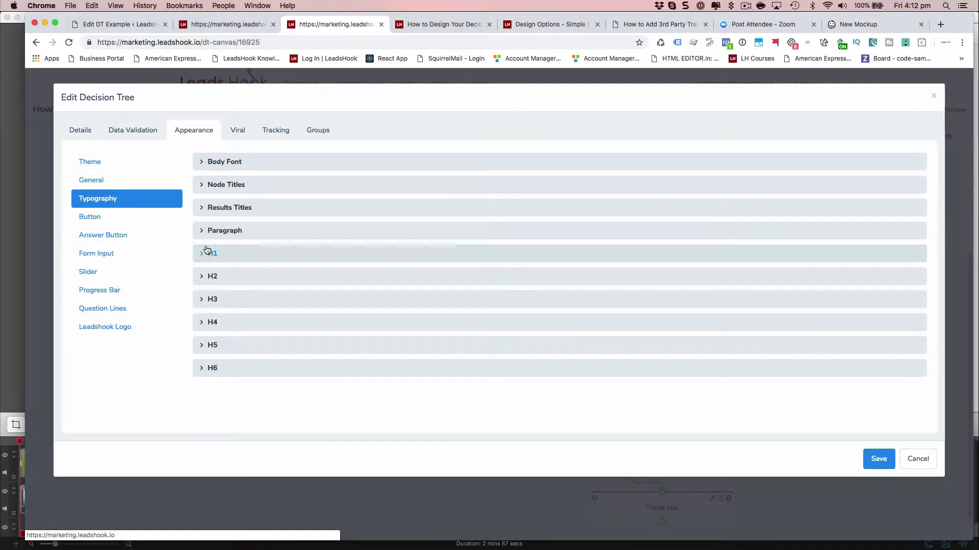
click(199, 232)
click(199, 232)
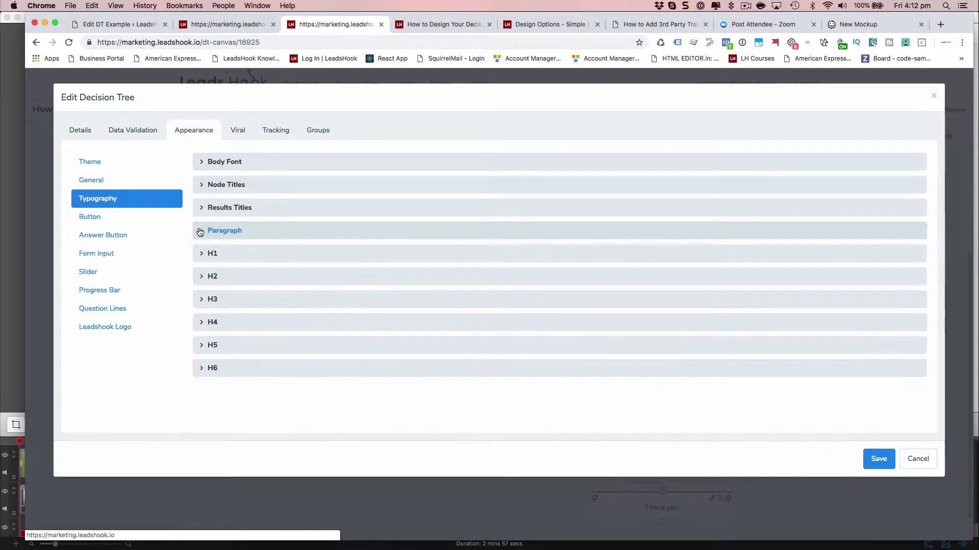
Step: Review the font, style and text shadow options for Results Titles and the font options for Paragraph text
click(198, 231)
click(202, 209)
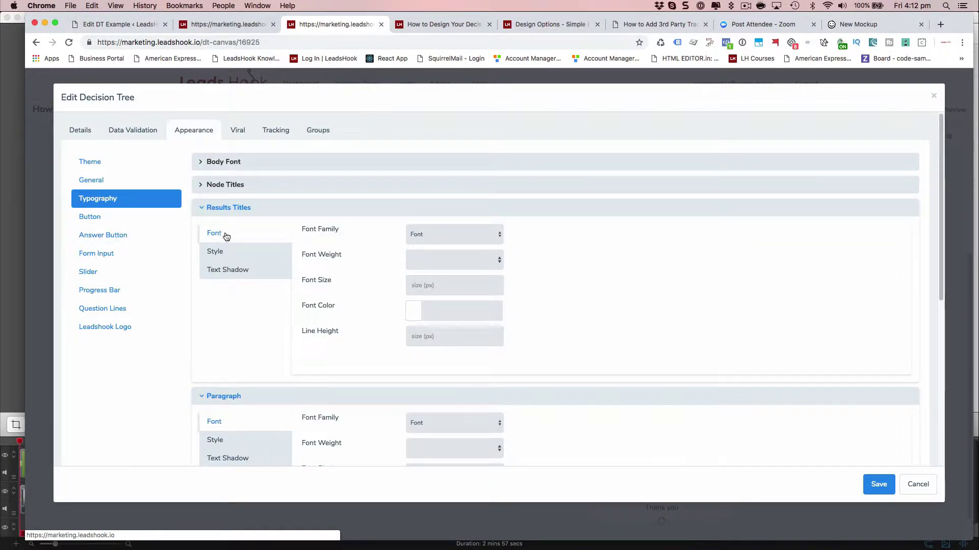
click(227, 255)
click(237, 272)
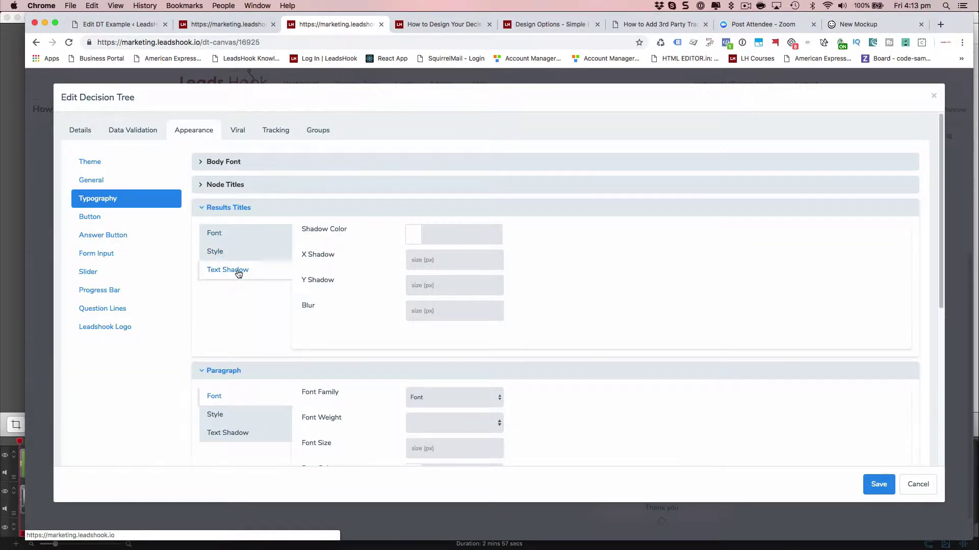
click(202, 209)
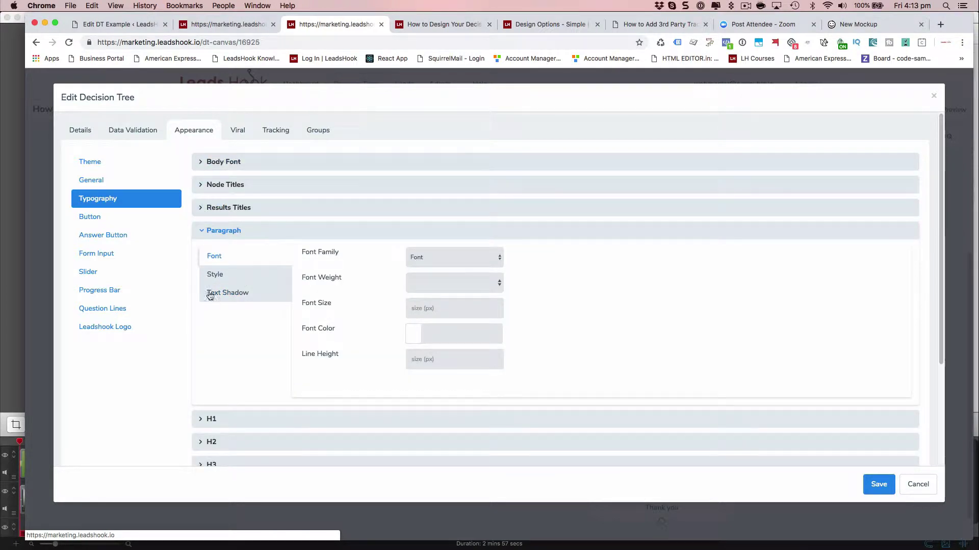
click(202, 231)
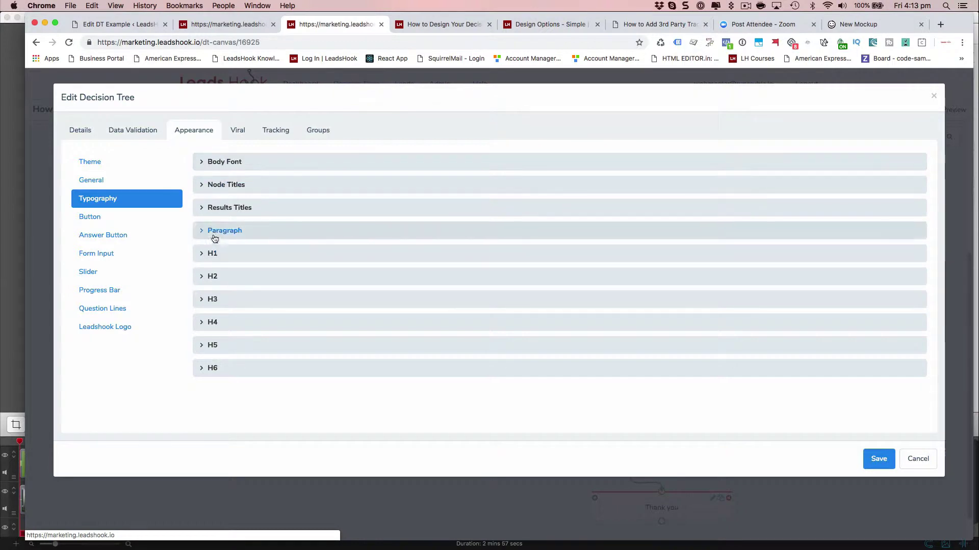
click(202, 210)
click(201, 209)
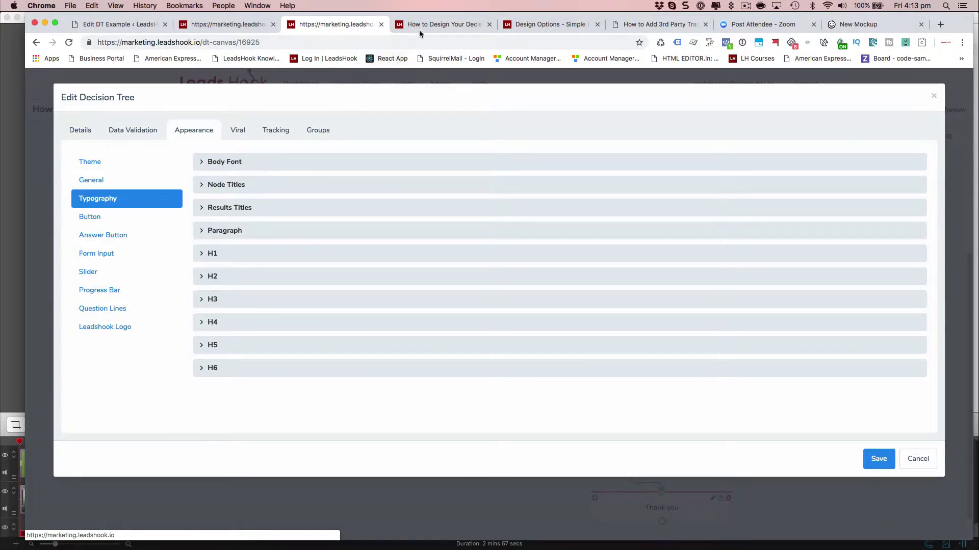
Step: Look through the Button, Answer Button, Form Input and Slider appearance settings, and close them without saving
click(453, 24)
click(331, 27)
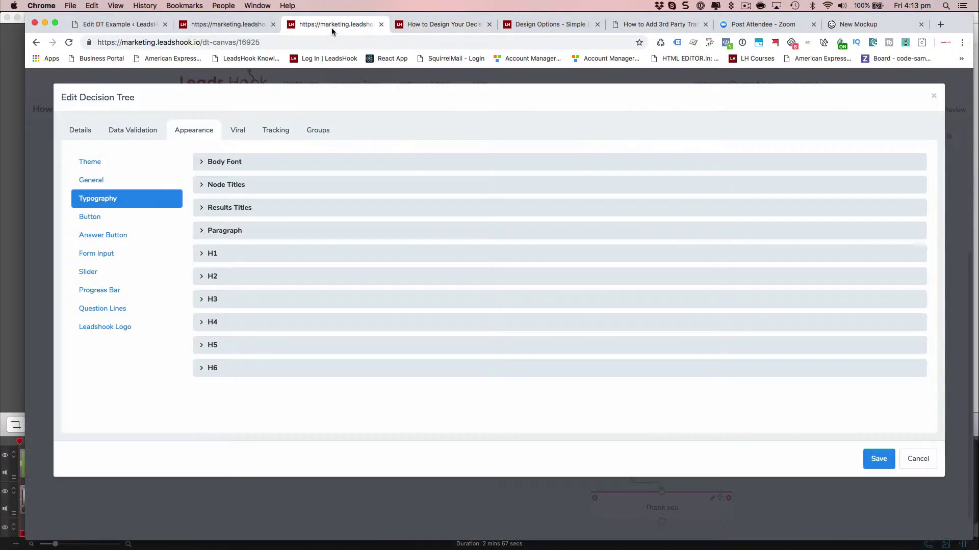
click(99, 217)
click(121, 239)
click(113, 254)
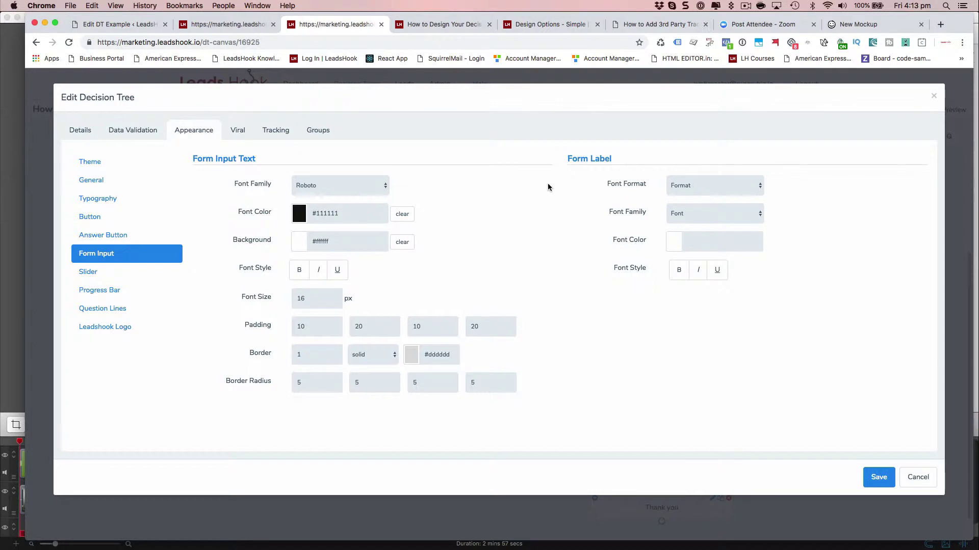
click(85, 270)
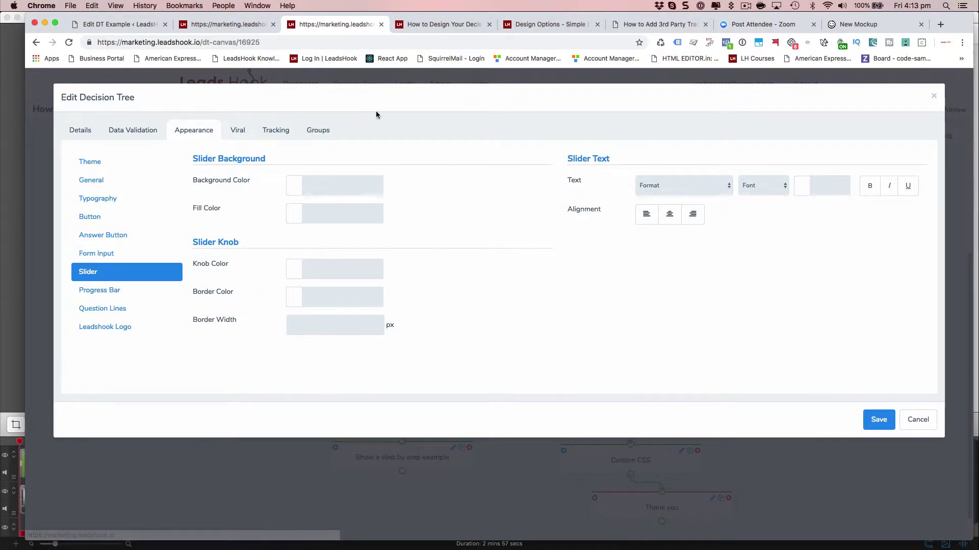
click(917, 420)
Step: Add a blank question node to the canvas, view its Slider type options, and leave the node editor without saving
click(250, 112)
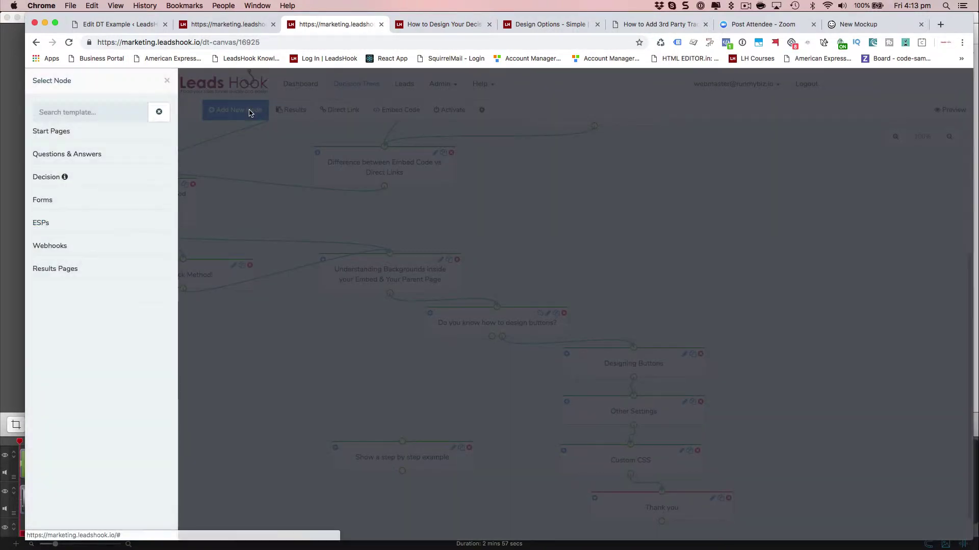
drag(97, 203, 677, 219)
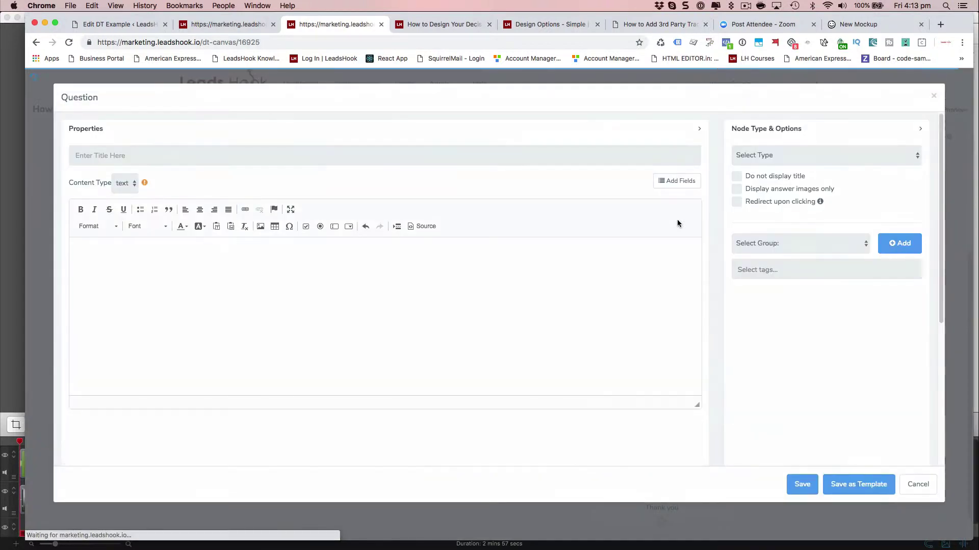
click(806, 159)
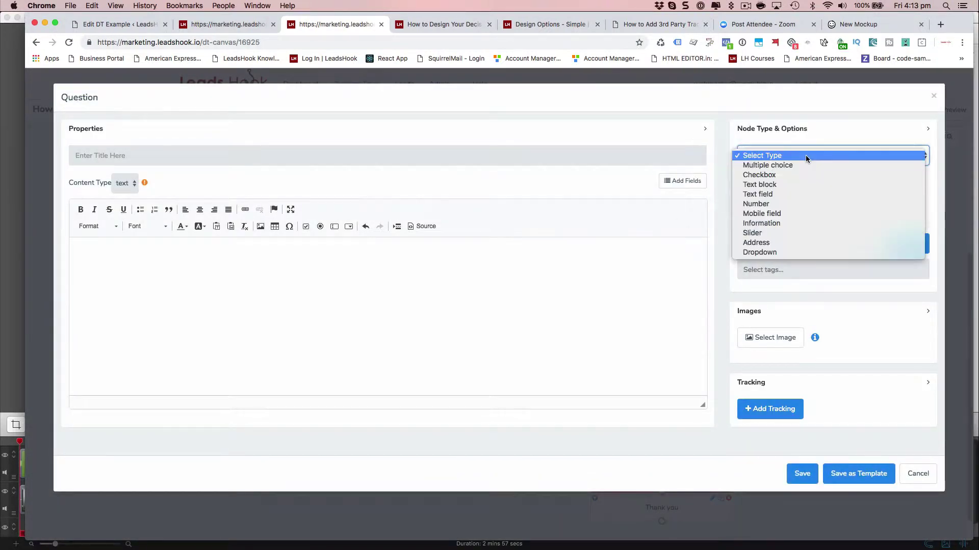
click(755, 233)
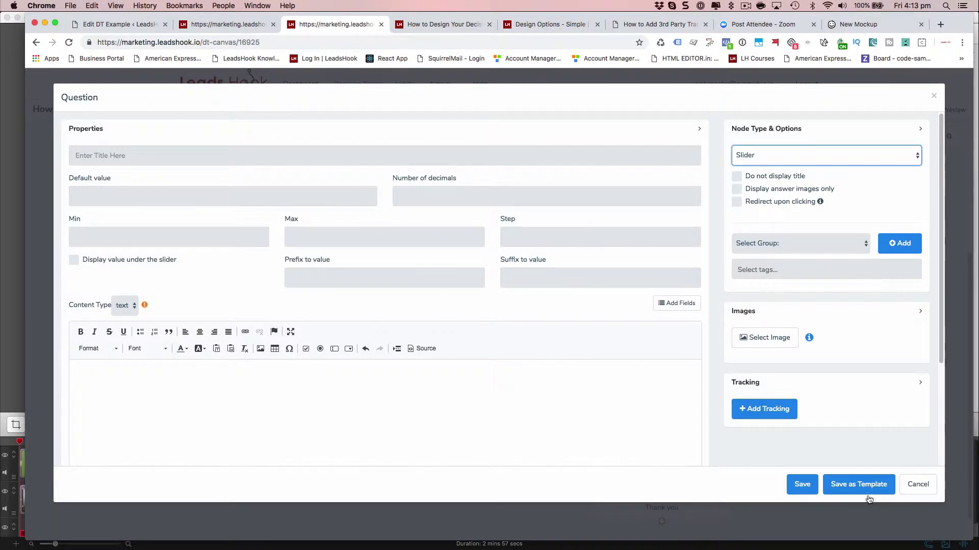
click(917, 484)
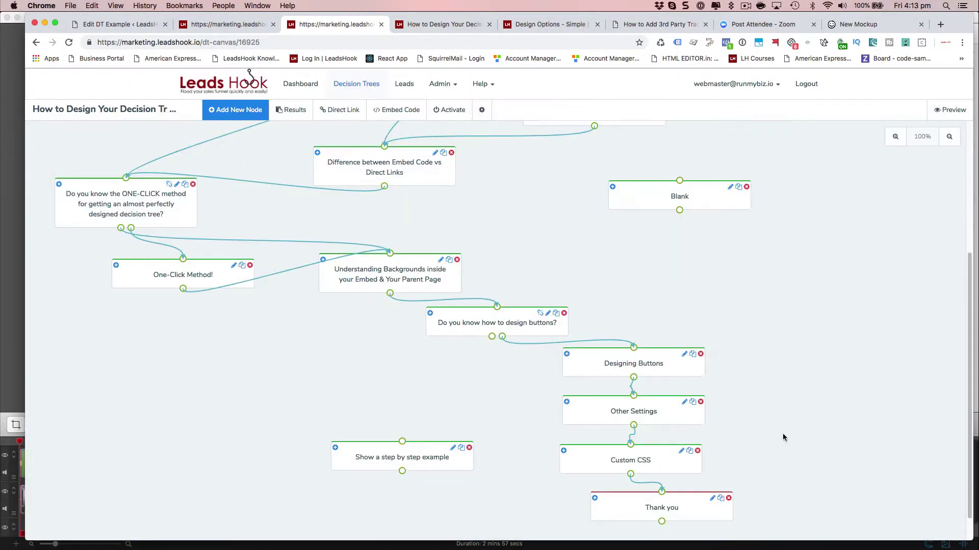
Step: Reopen the decision tree's Appearance settings and examine the Slider background, knob and text options
click(481, 110)
click(502, 169)
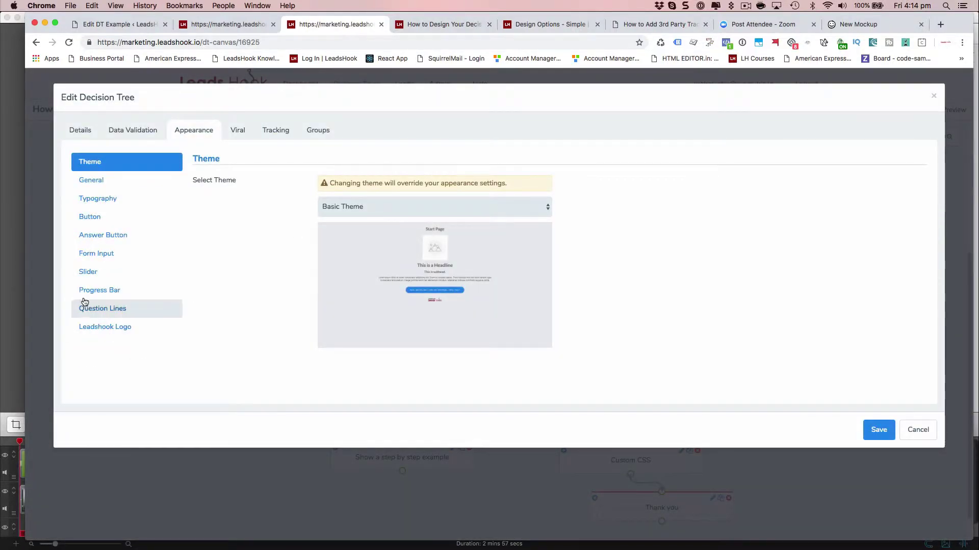
click(88, 271)
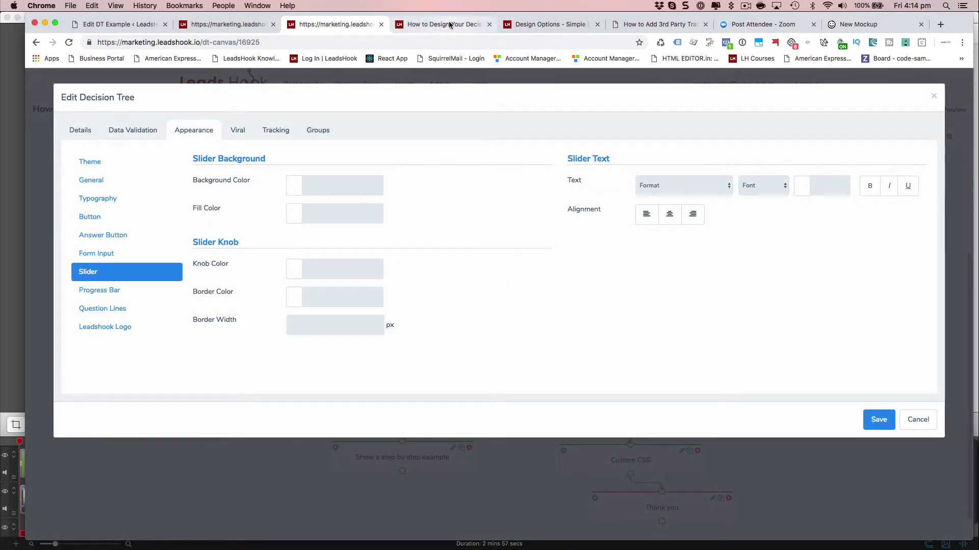
Step: Enable the progress bar in the appearance settings and make it striped
click(118, 296)
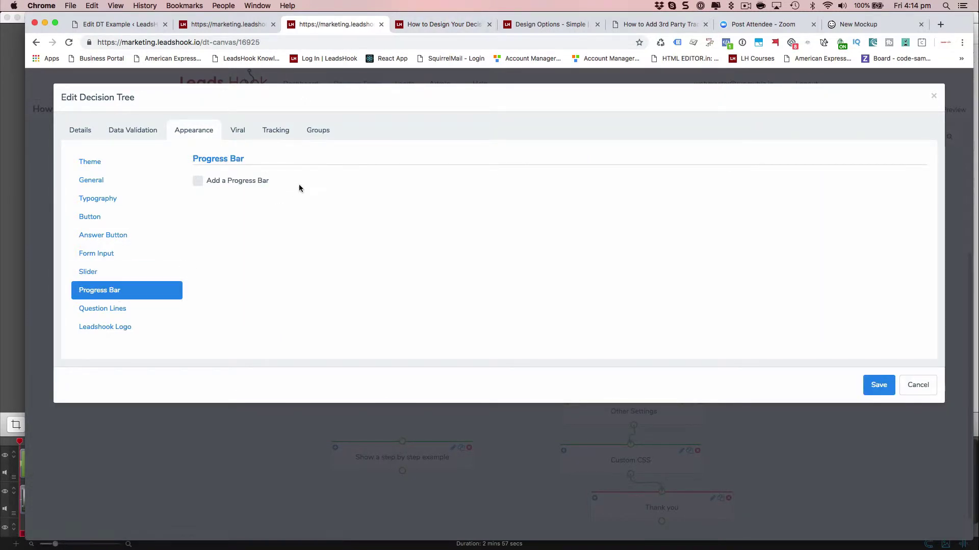
click(197, 182)
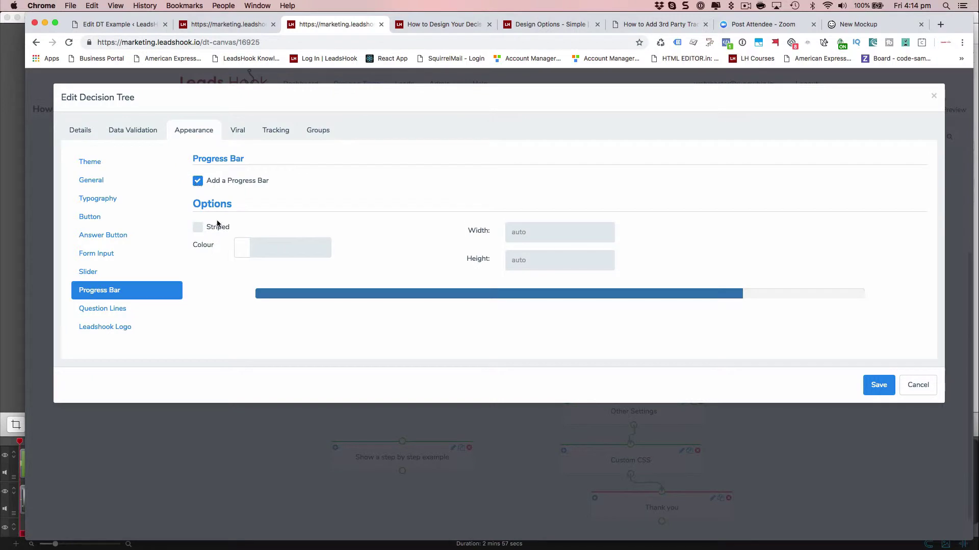
click(198, 227)
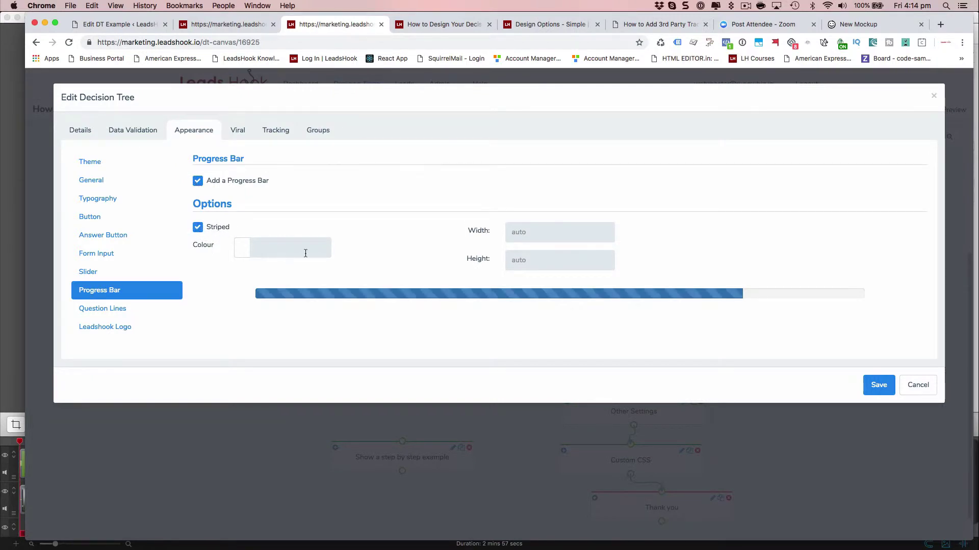
Step: Set the progress bar's width to 100 and its height to 45
click(530, 231)
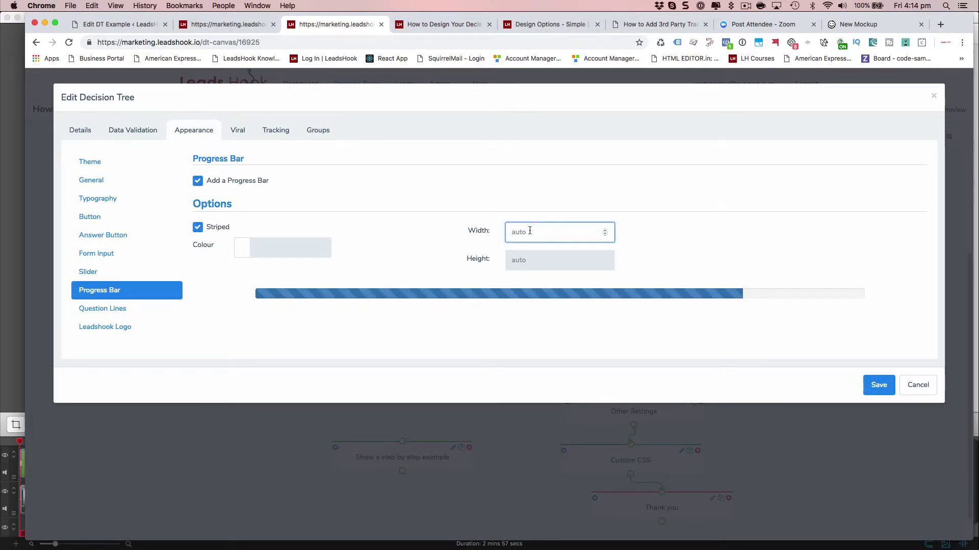
text(100)
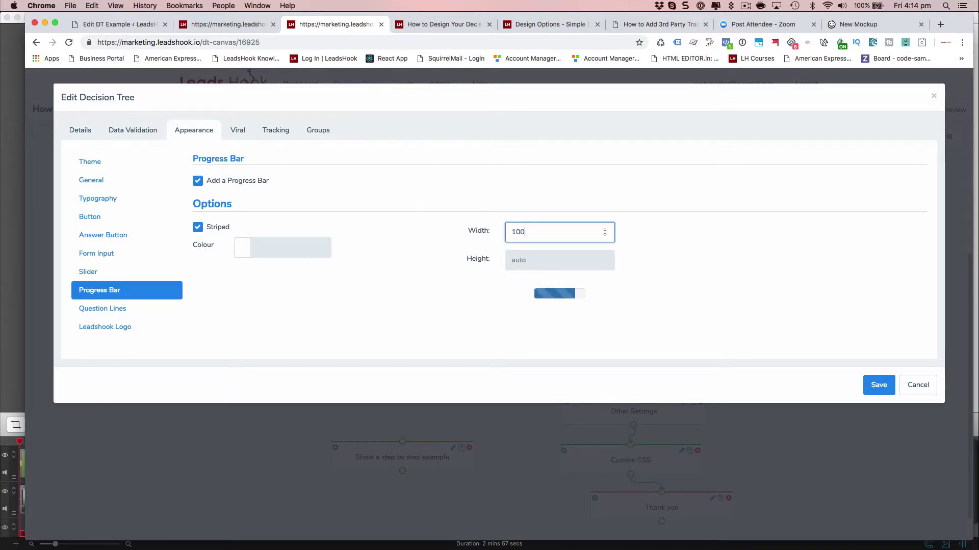
text(0)
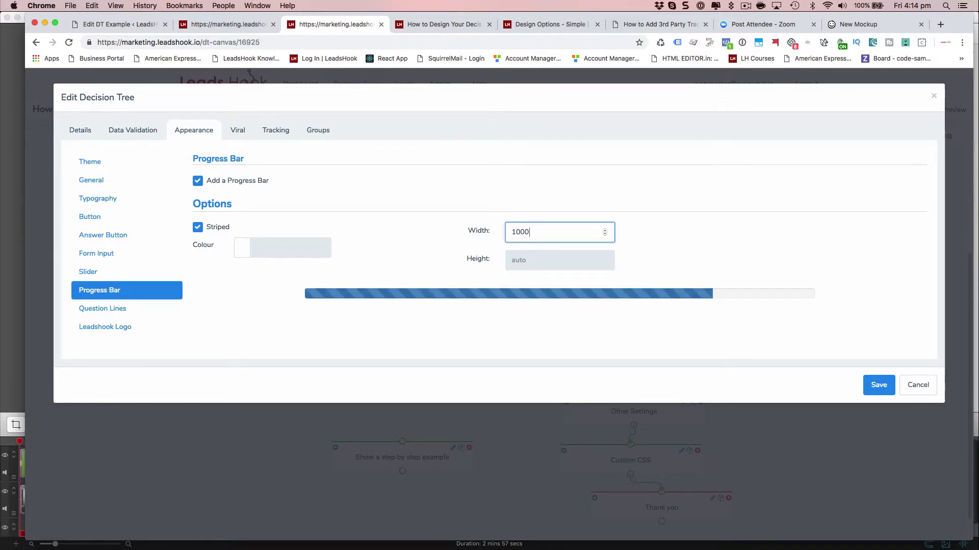
key(BackSpace)
click(520, 255)
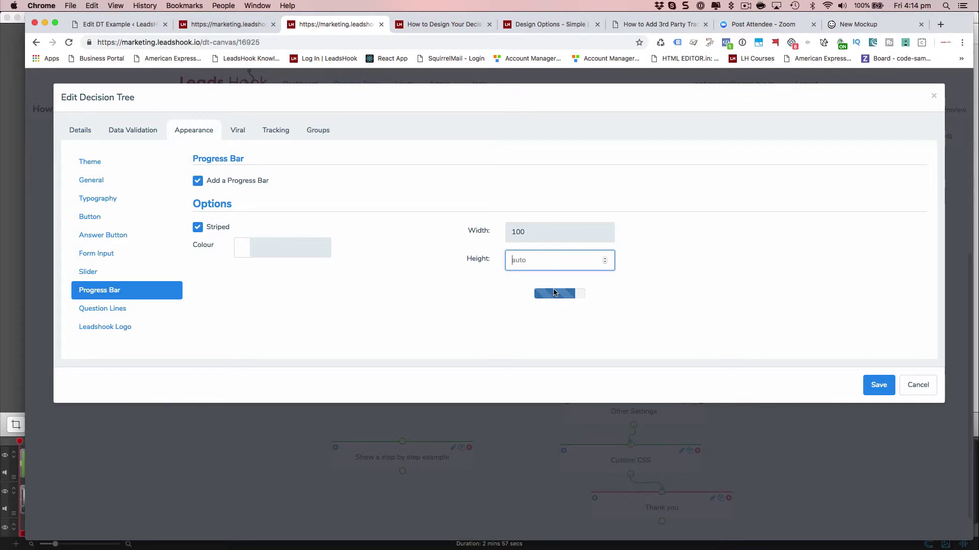
text(45)
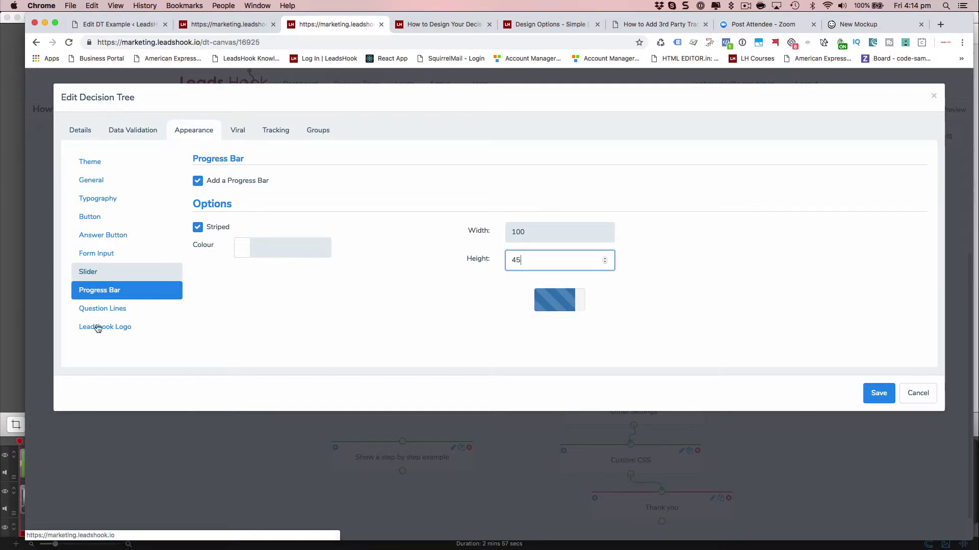
Step: Review the Question Lines appearance settings and close the decision tree settings without saving
click(109, 309)
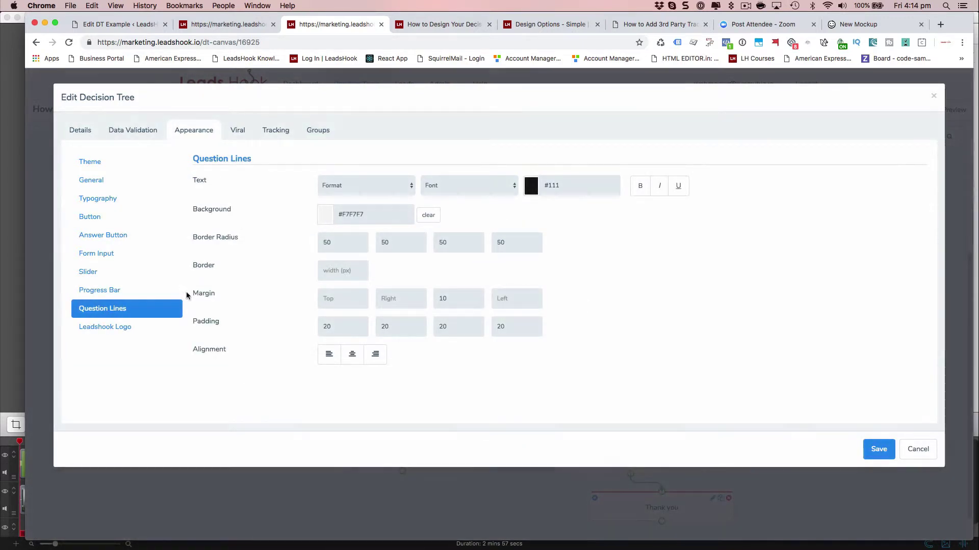
click(917, 450)
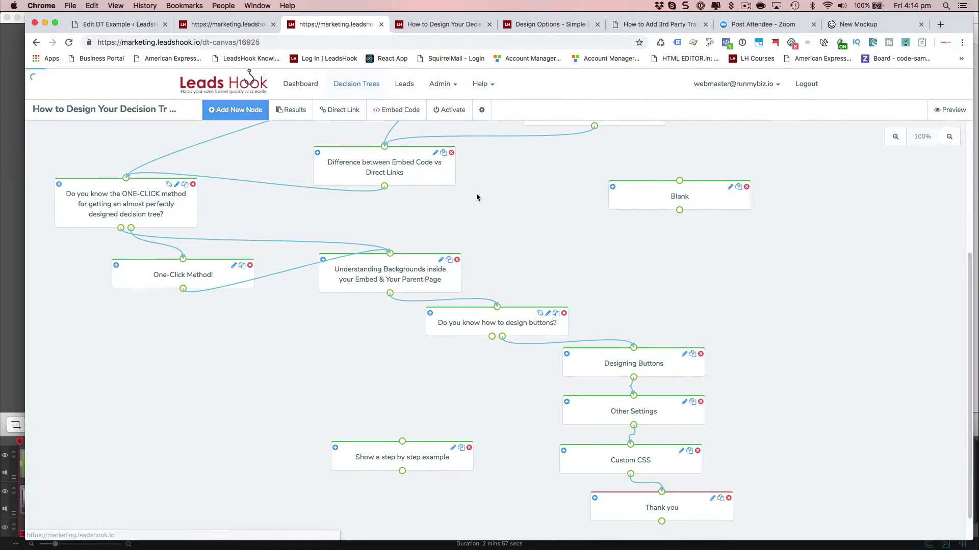
Step: Try the Information node type with the lines content type in the blank question node, and close it without saving
click(235, 110)
click(806, 155)
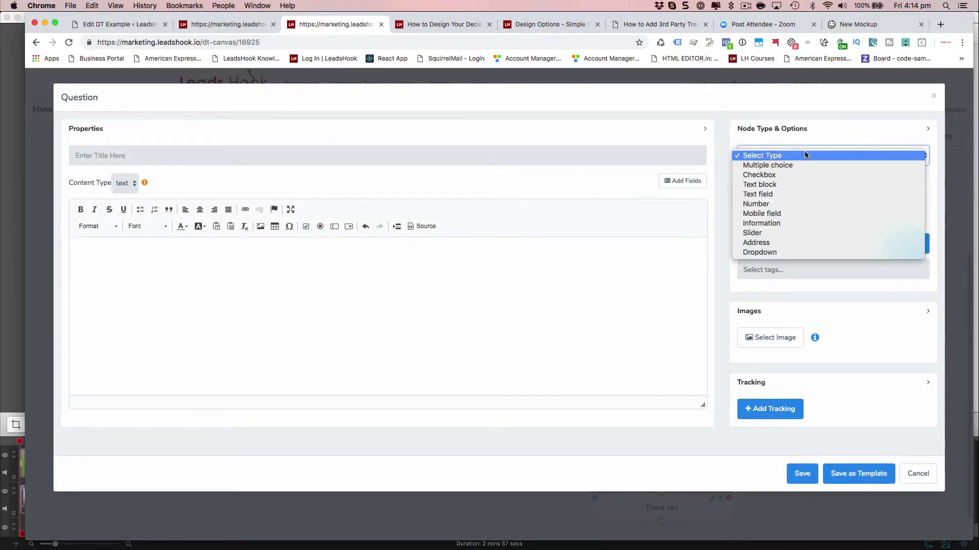
click(779, 224)
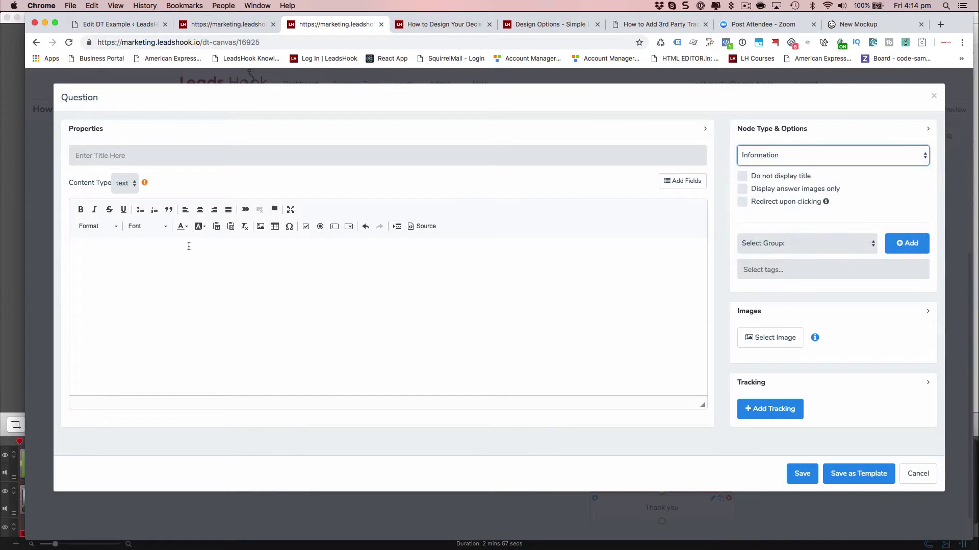
click(132, 188)
click(131, 193)
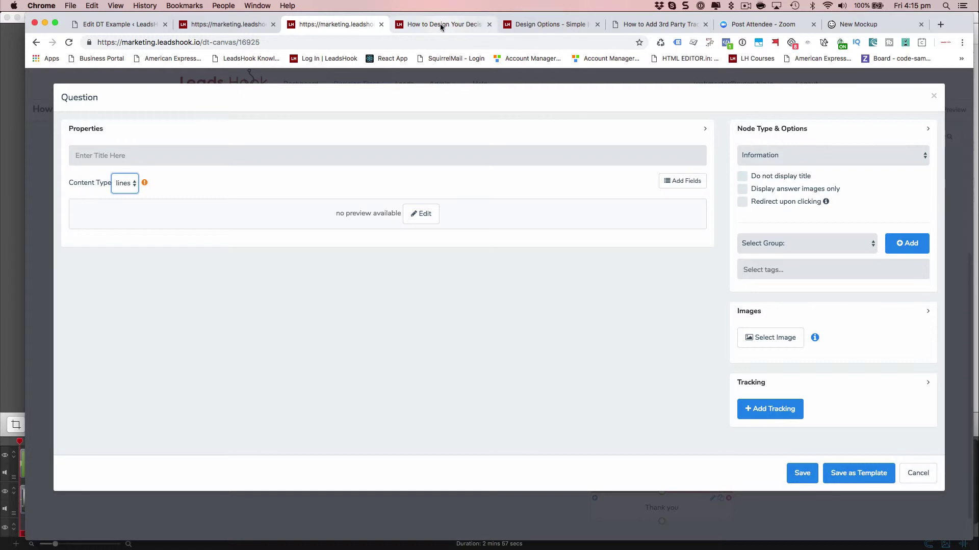
click(918, 473)
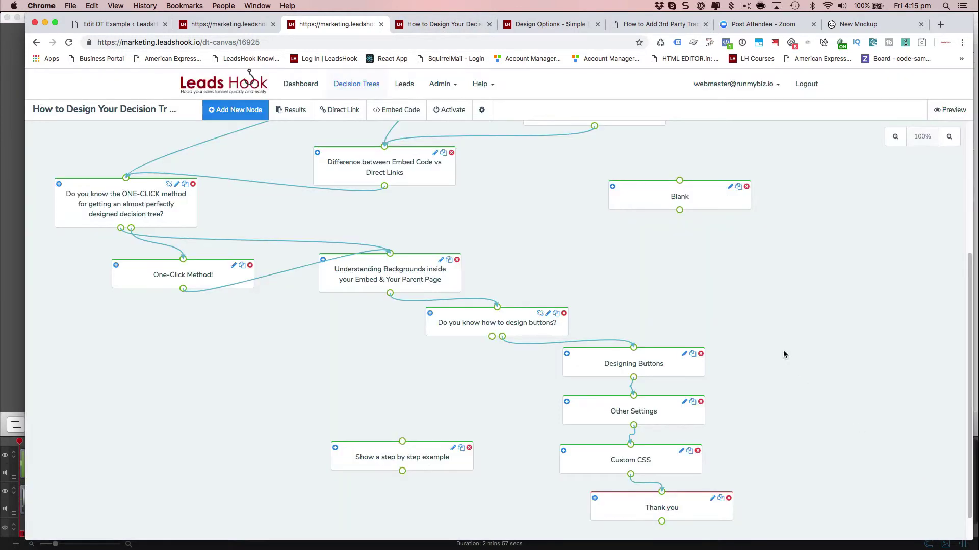
Step: Open the decision tree's appearance settings and go through Question Lines to the Leadshook Logo options
click(482, 109)
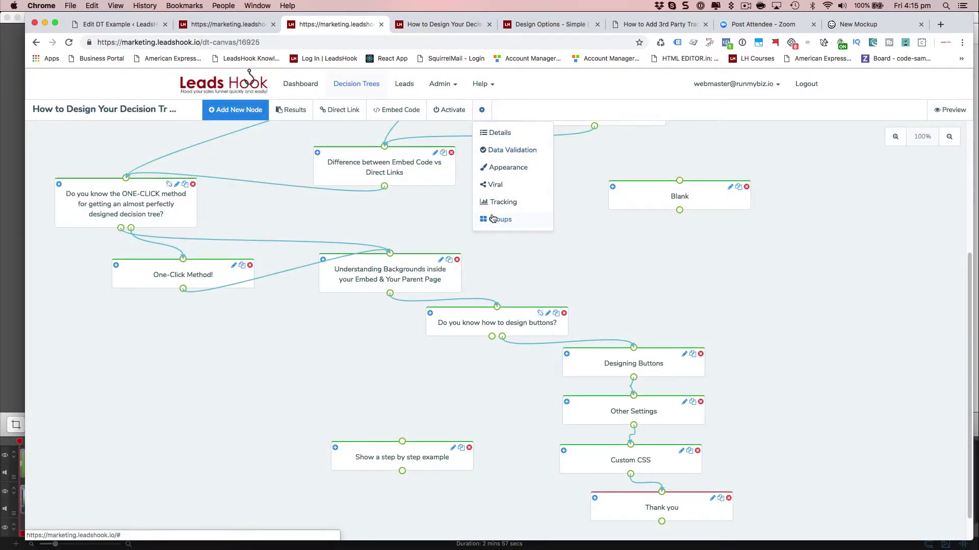
click(498, 167)
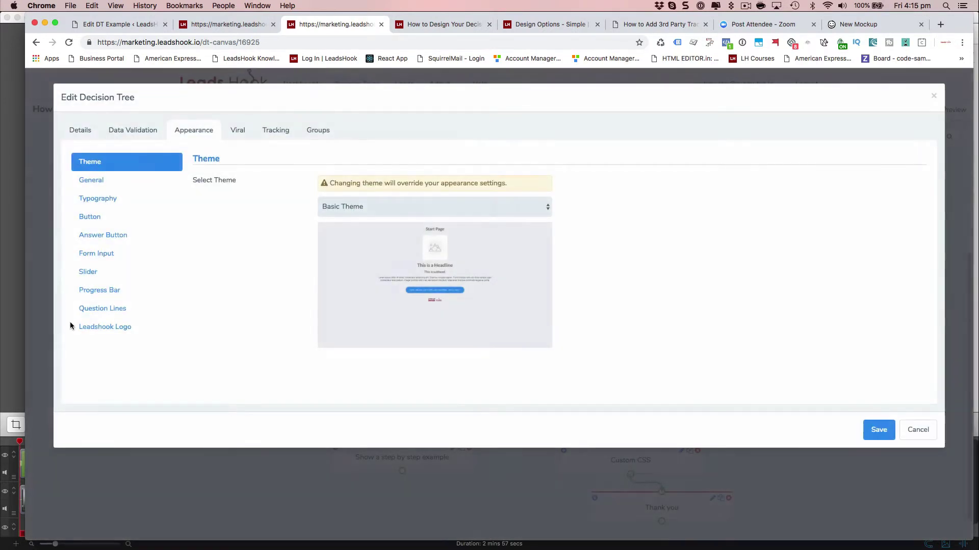
click(91, 310)
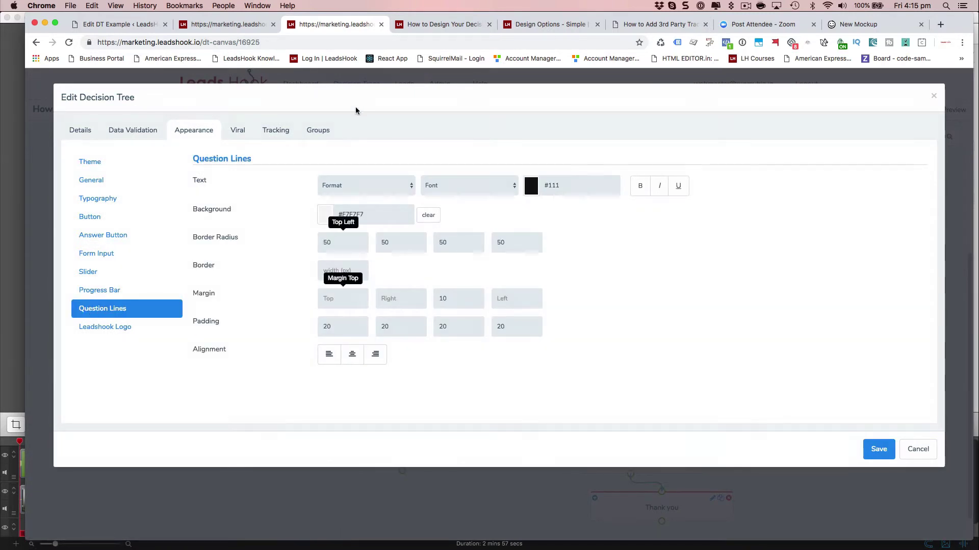
click(101, 330)
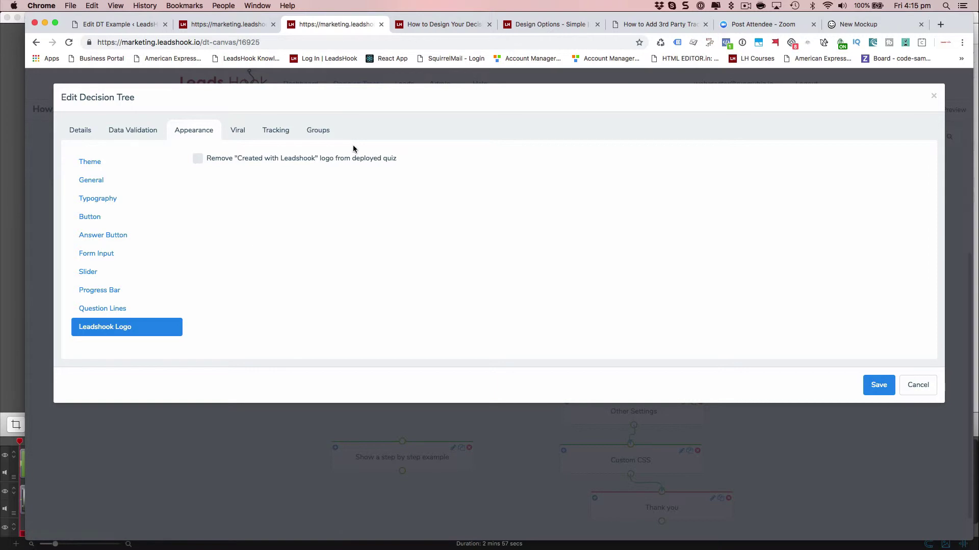
Step: Check where the LeadsHook logo sits in the decision tree preview and on the embedded page in Firefox, and return to the logo settings in Chrome
click(445, 24)
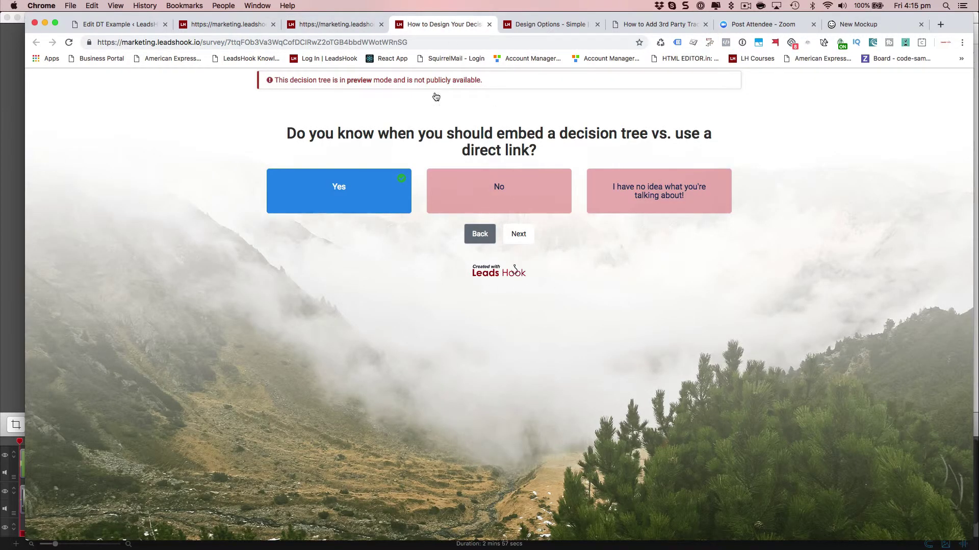
key(super+Tab)
scroll(521, 315, down, 2)
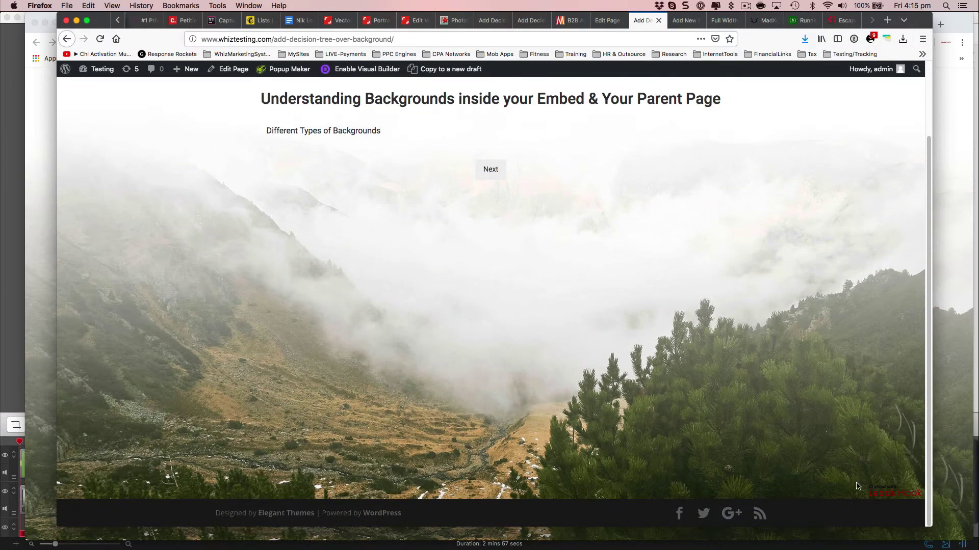
key(super+Tab)
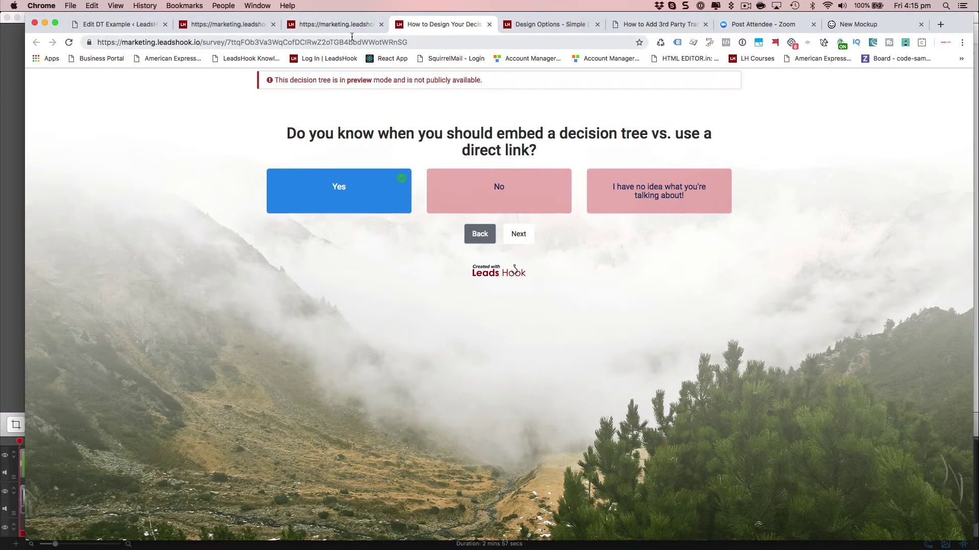
click(324, 24)
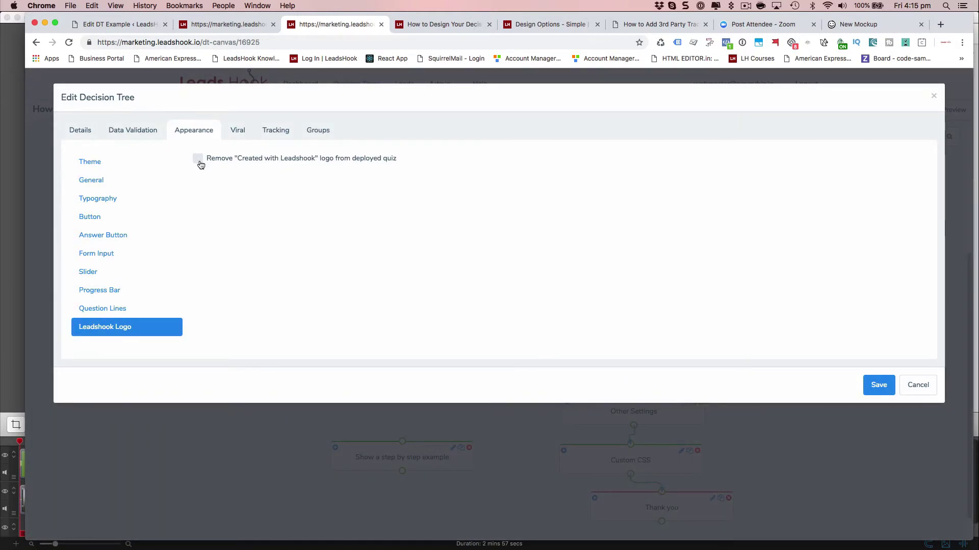
Step: Enable removal of the "Created with Leadshook" logo from the deployed quiz, confirm the removal, and save the decision tree settings
click(198, 159)
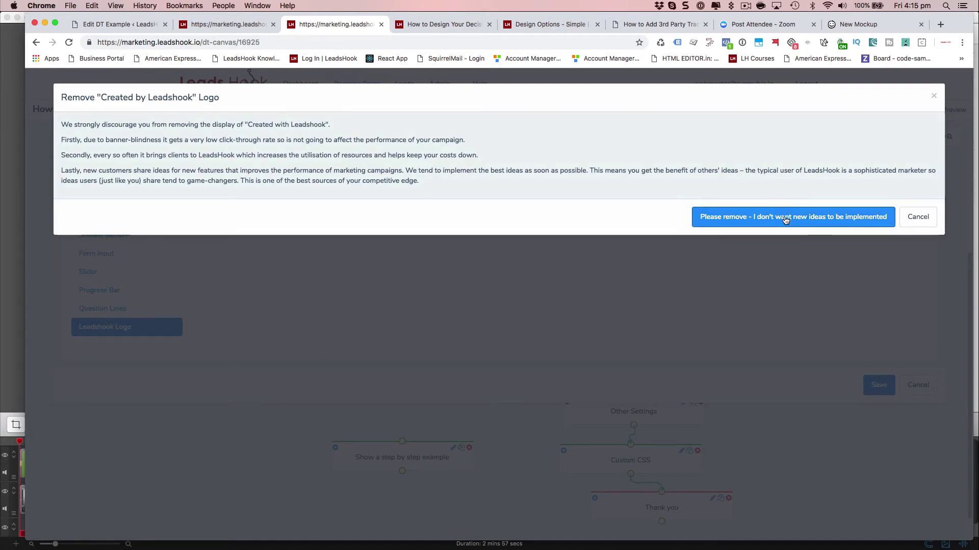
click(721, 218)
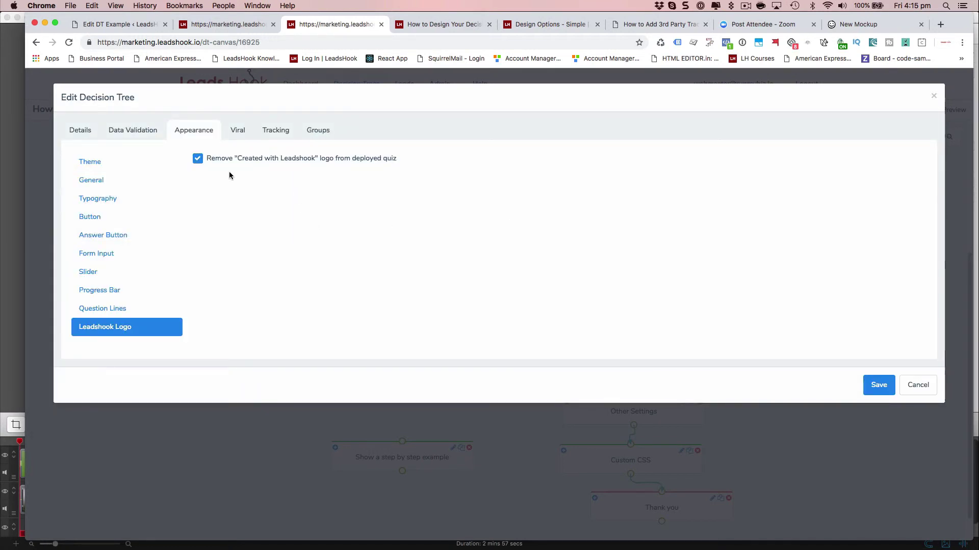
click(878, 385)
Step: Reload the decision tree preview to check the page without the logo, and return to the decision tree canvas
click(442, 24)
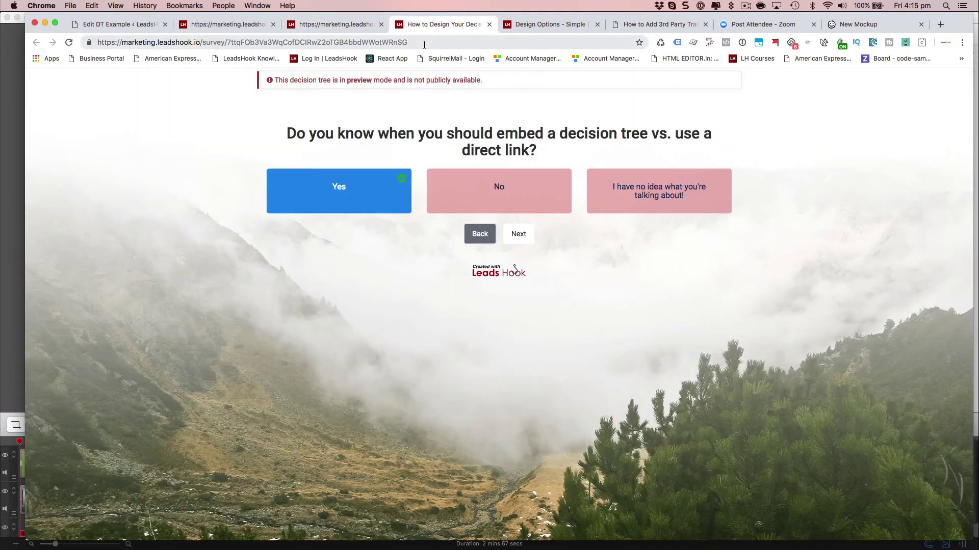
click(69, 42)
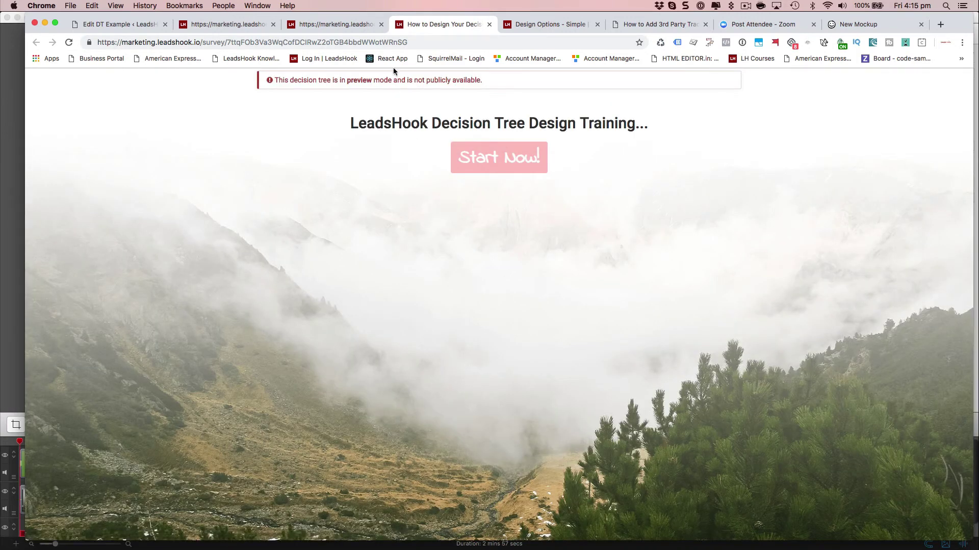
click(349, 26)
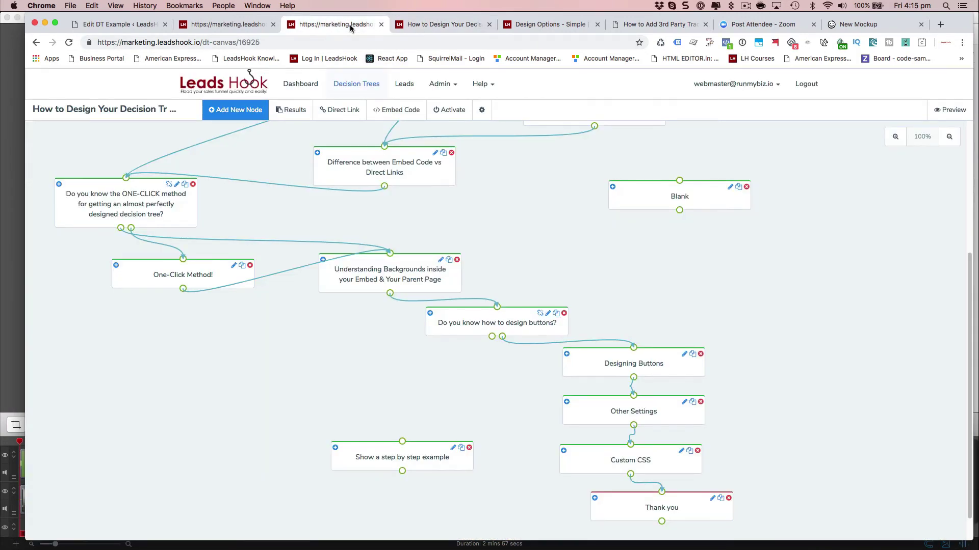